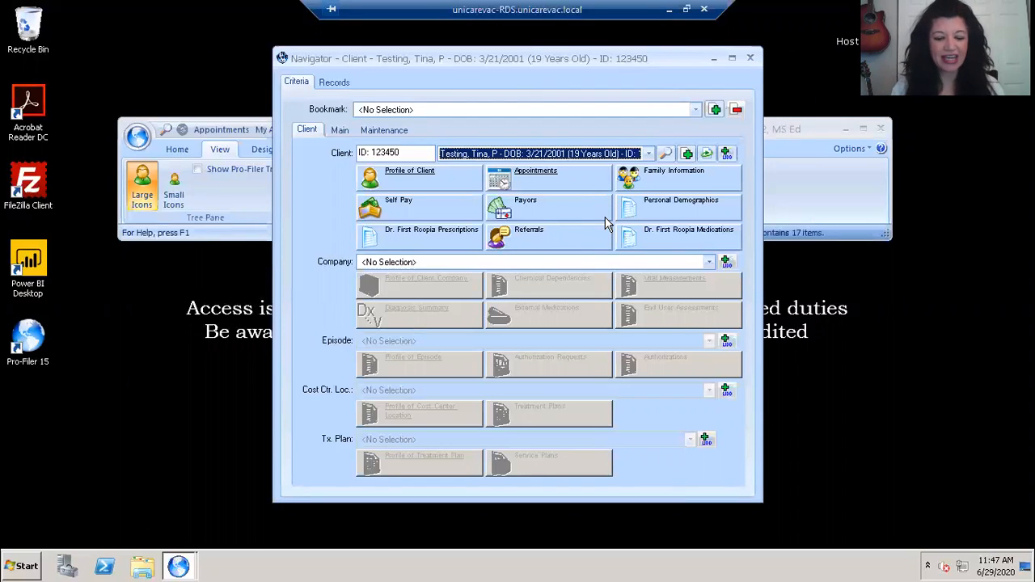
- Open the client's referral records and start a new referral
left_click(606, 226)
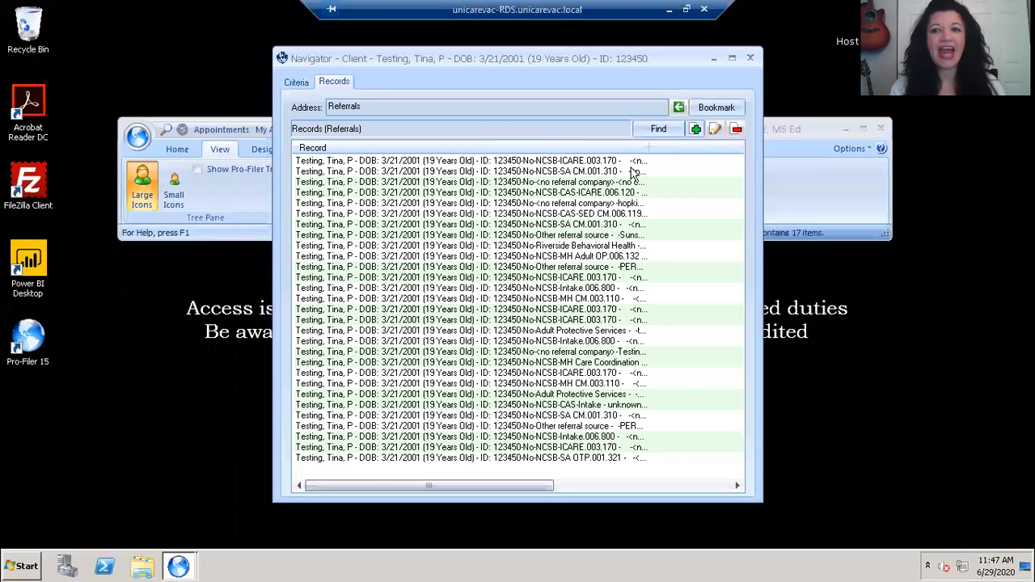
left_click(695, 131)
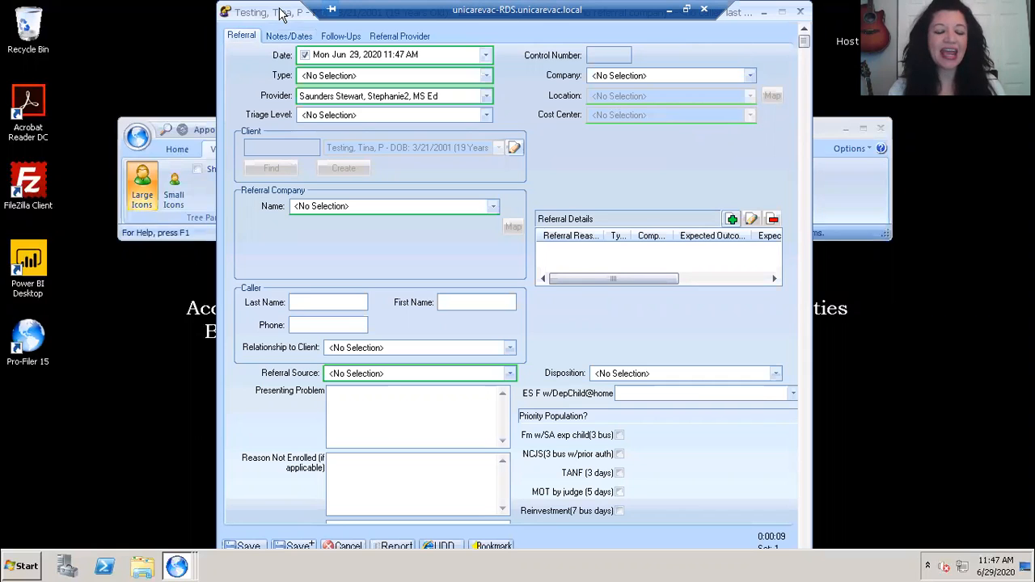
left_click_drag(279, 19, 281, 57)
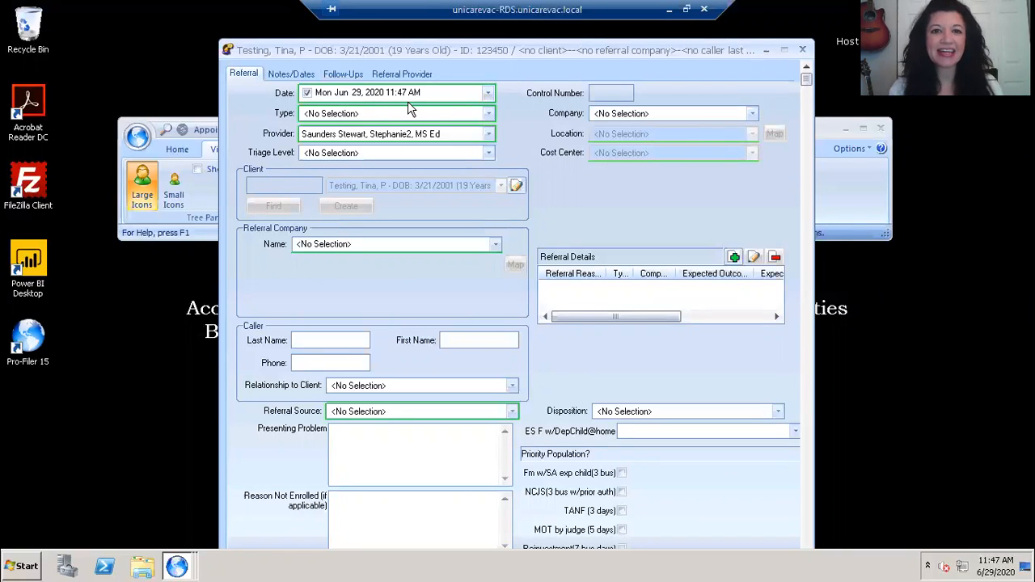
- Set the referral type to ToExternalReferral and the triage level to Routine (10 Bus. Days)
left_click(443, 114)
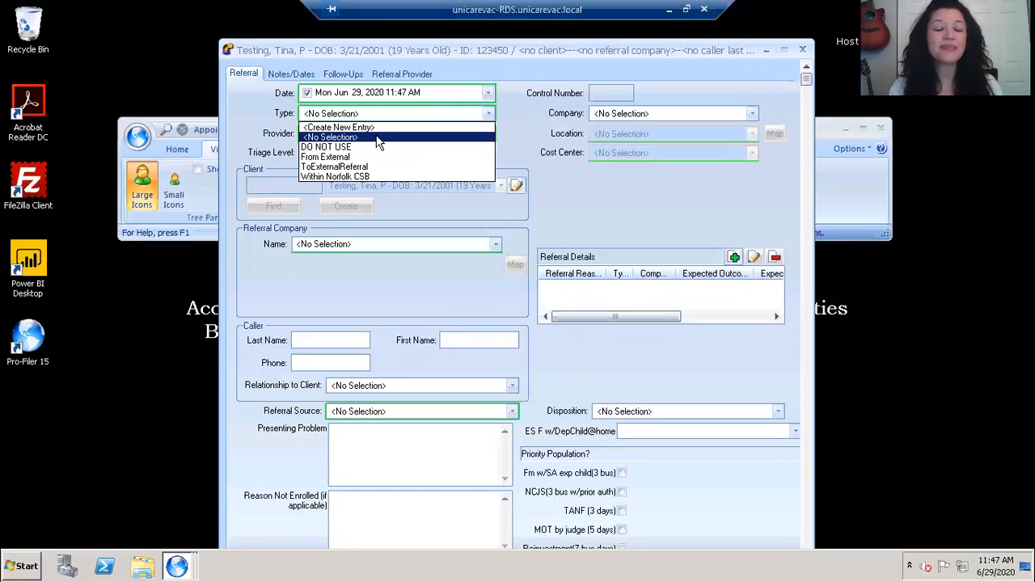
left_click(347, 168)
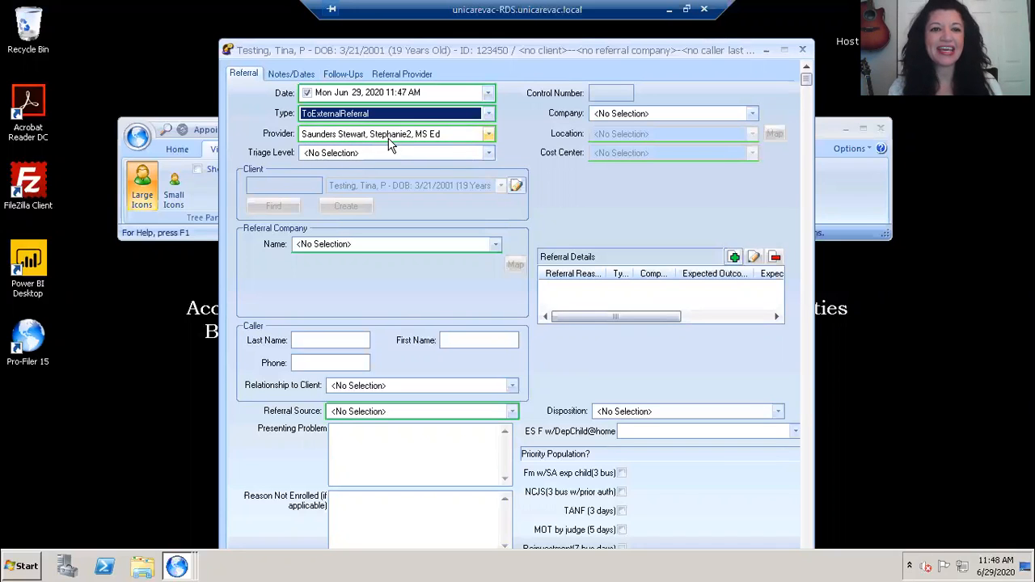
left_click(380, 156)
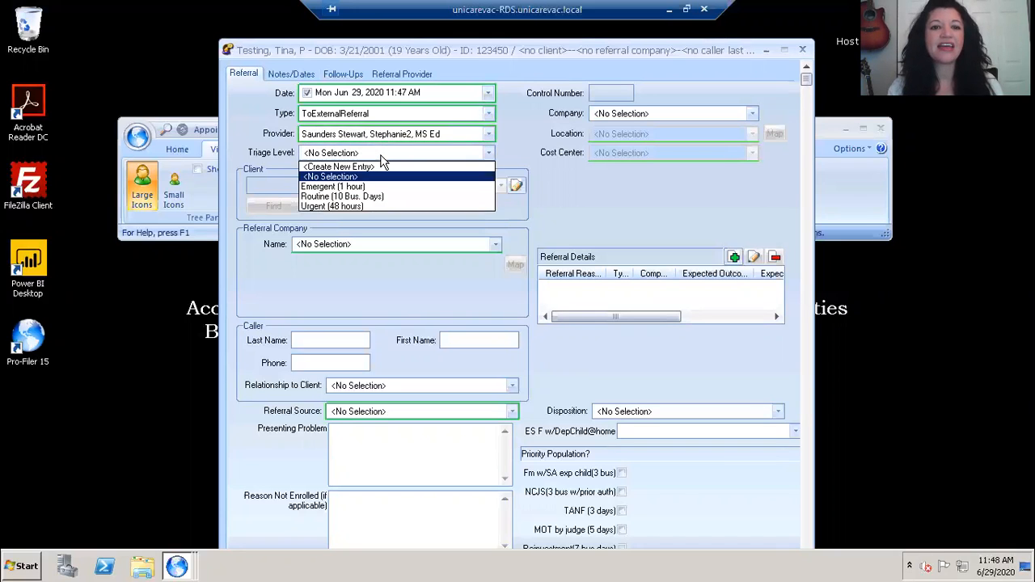
left_click(364, 196)
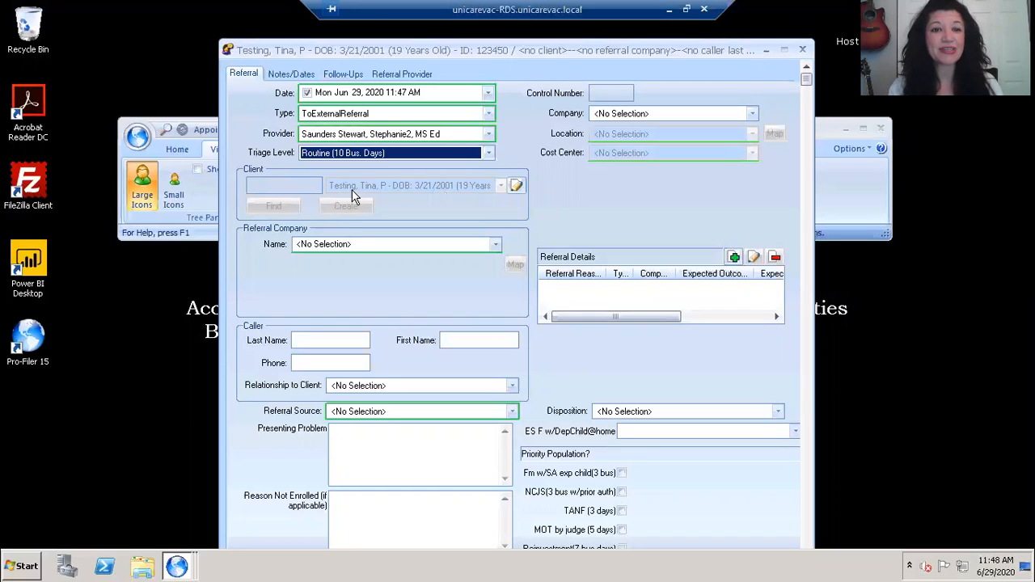
- Look up "ncsb" as the referral company name and select NCSB-CAS-SED CM.006.119
left_click(370, 243)
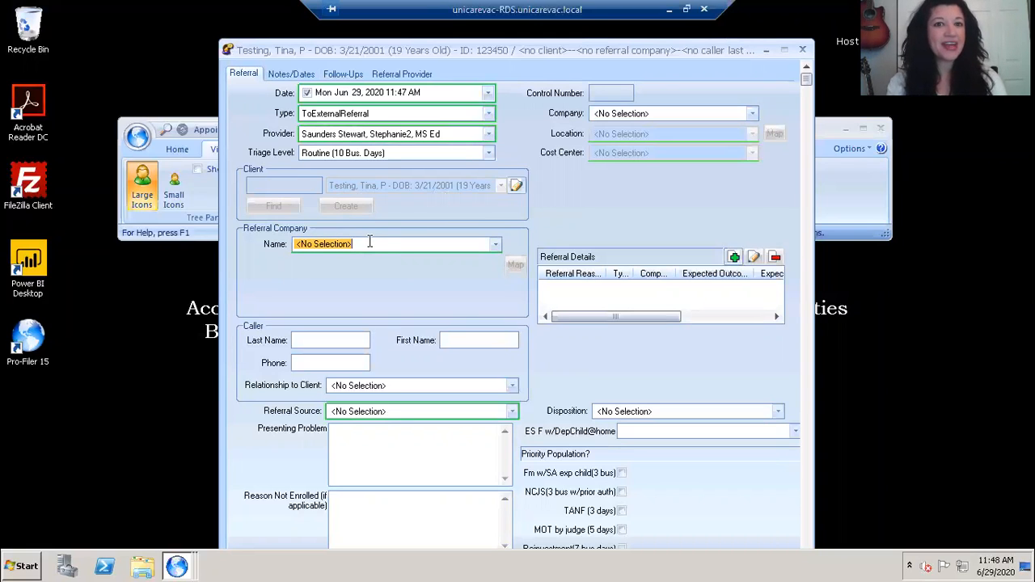
type("n")
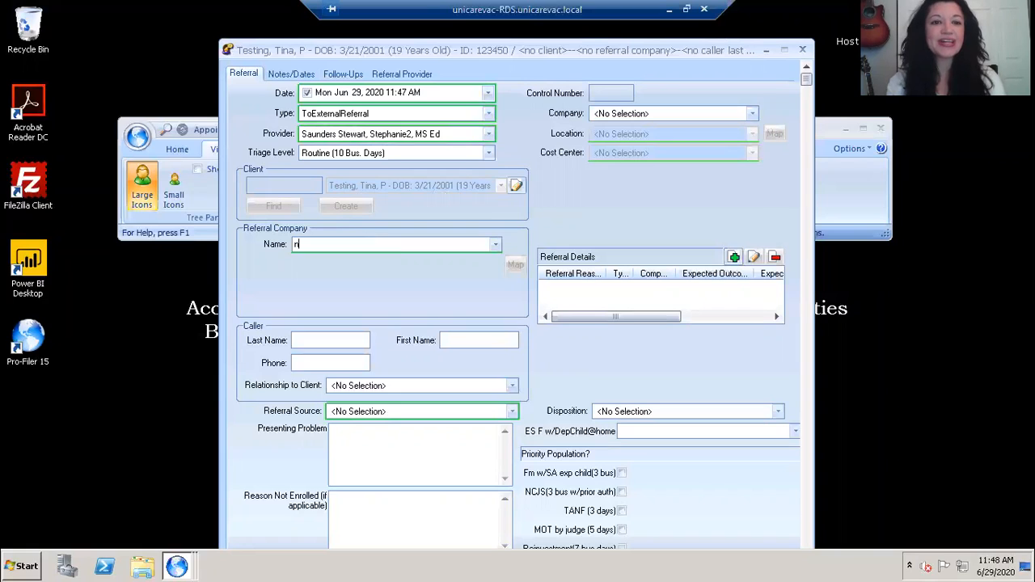
type("csb")
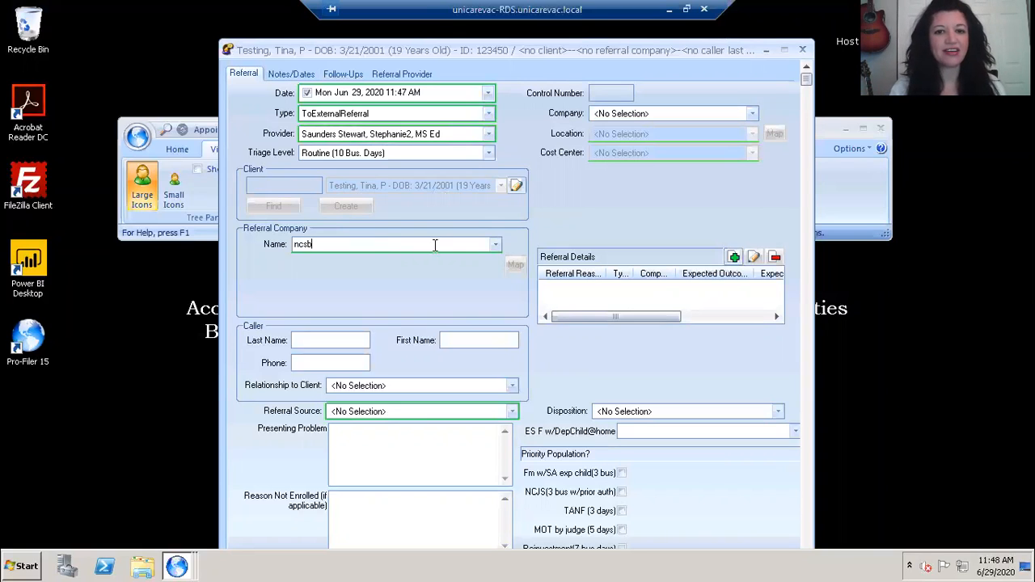
left_click(495, 245)
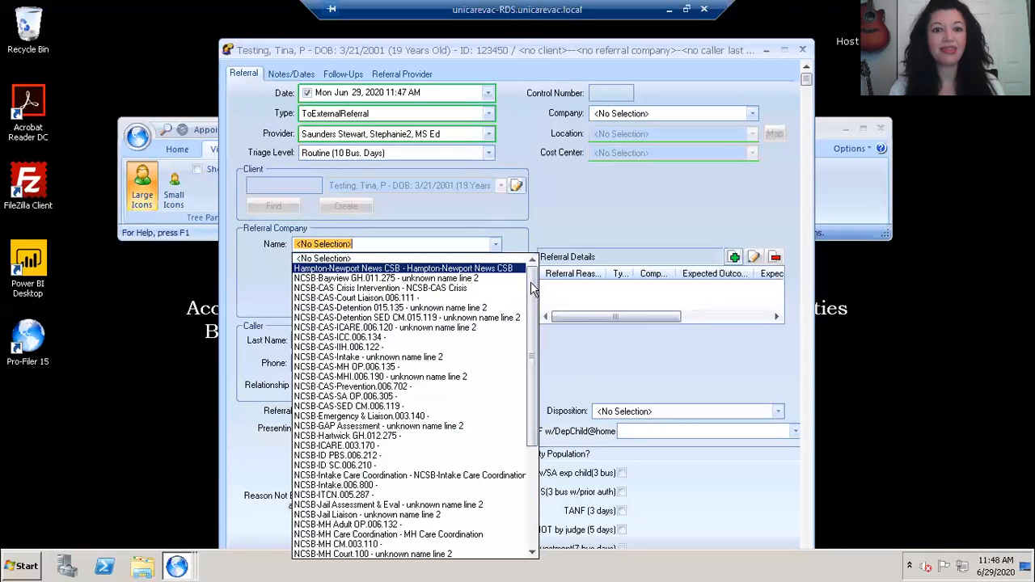
left_click_drag(532, 283, 533, 302)
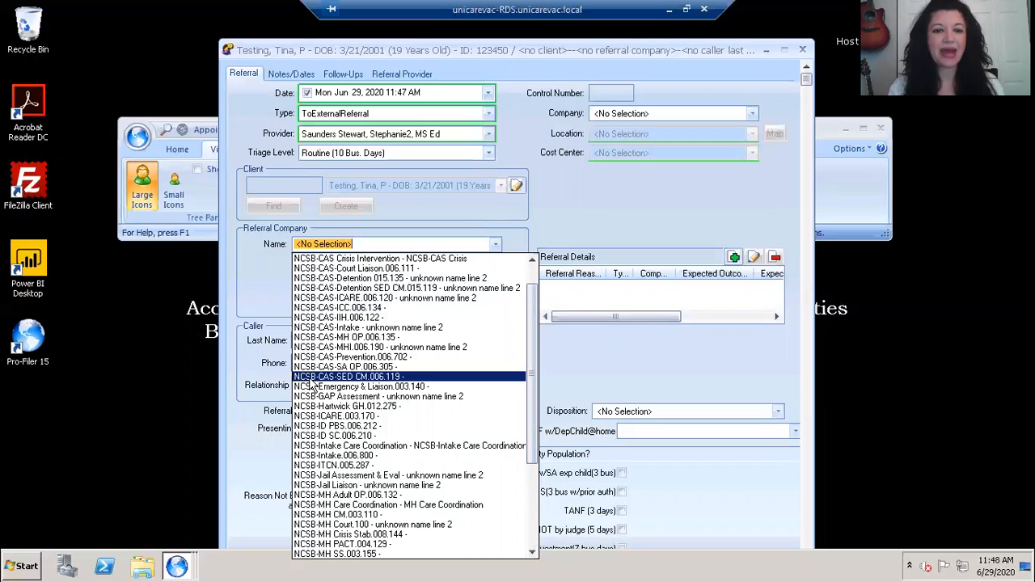
left_click(361, 376)
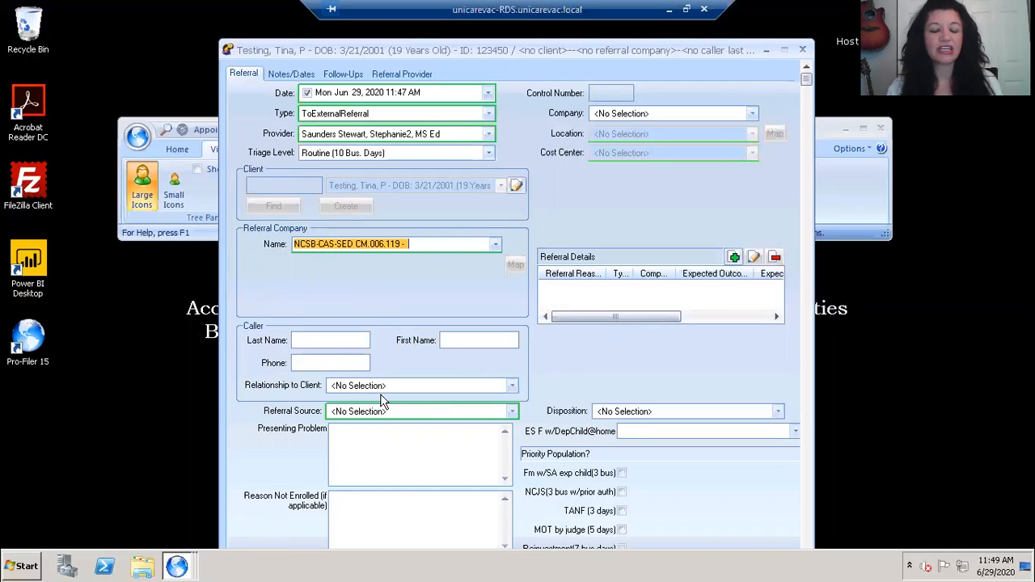
- Set the referral source to CSB-To External and enter "for therapy to address mh issues, ptsd, etc." as the presenting problem
left_click(511, 412)
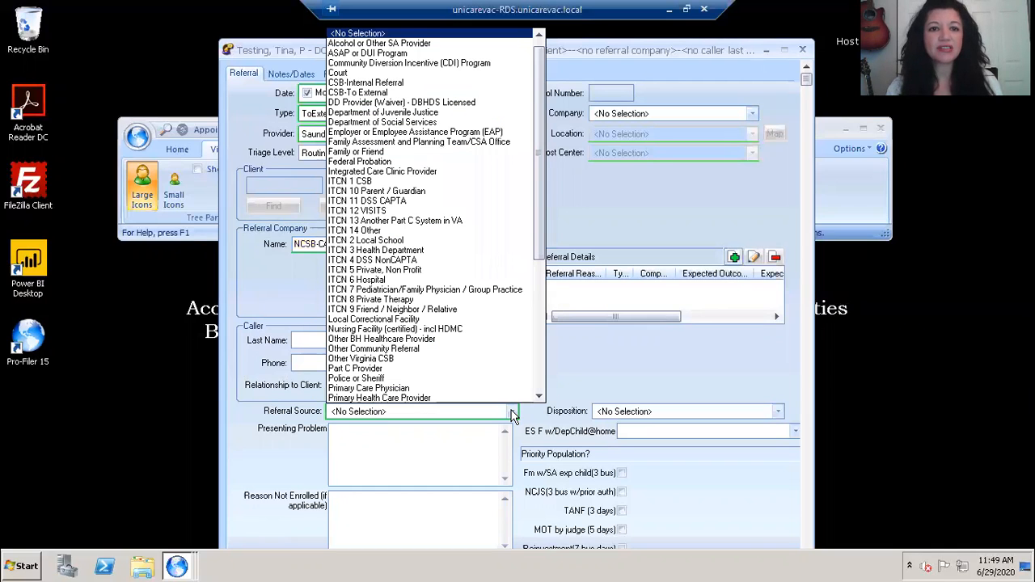
left_click(369, 93)
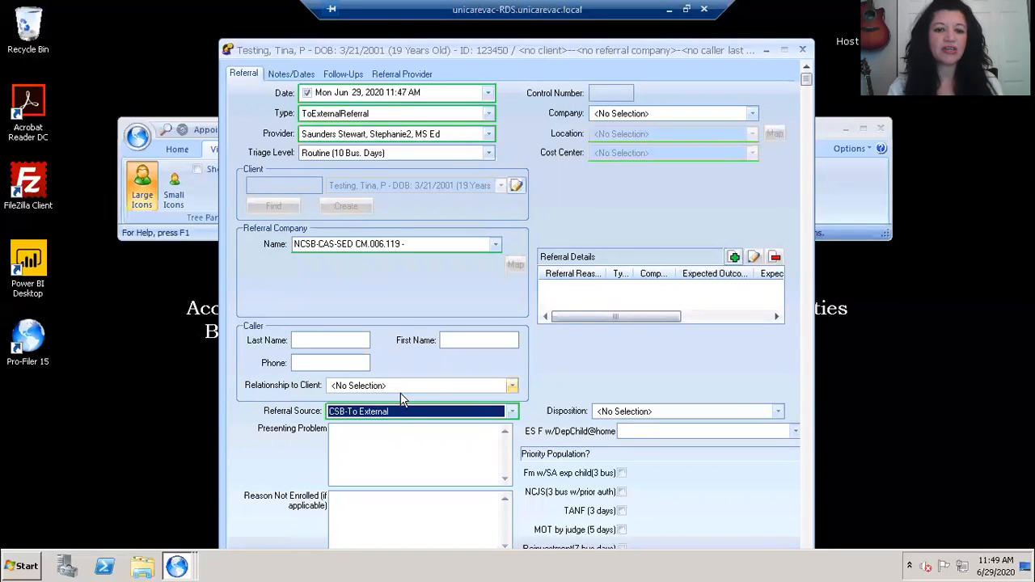
left_click(400, 431)
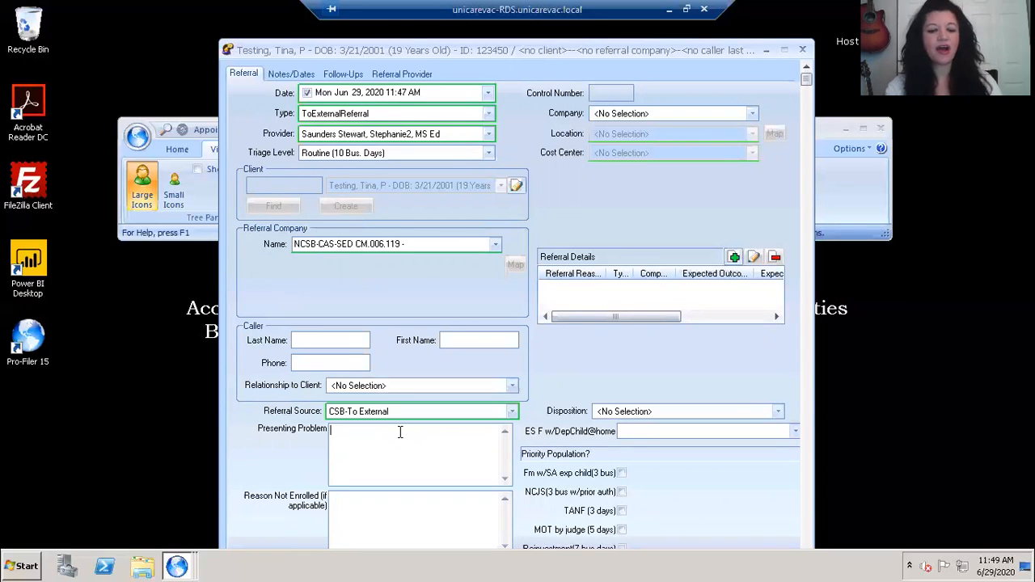
type("for thera")
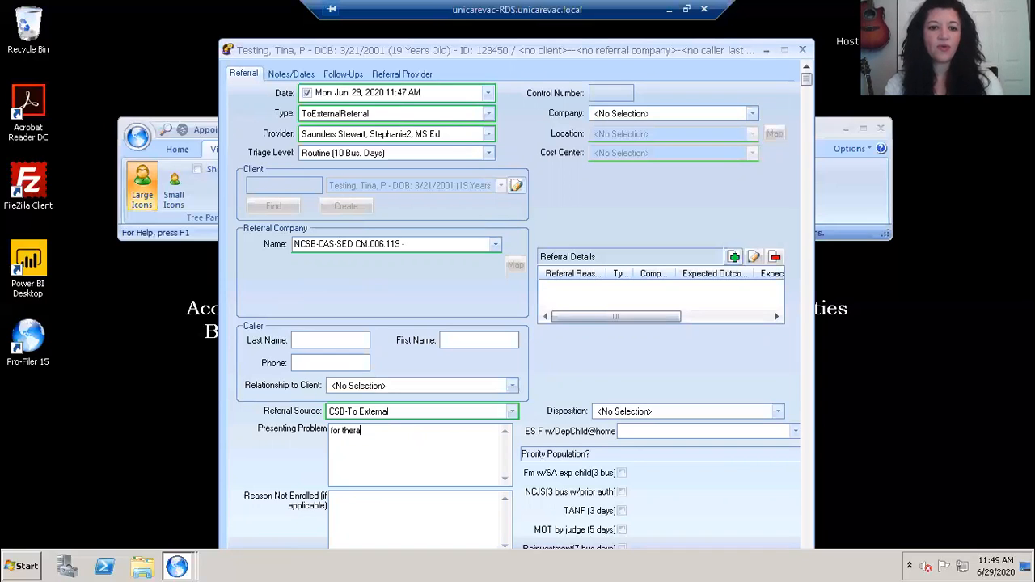
type("py")
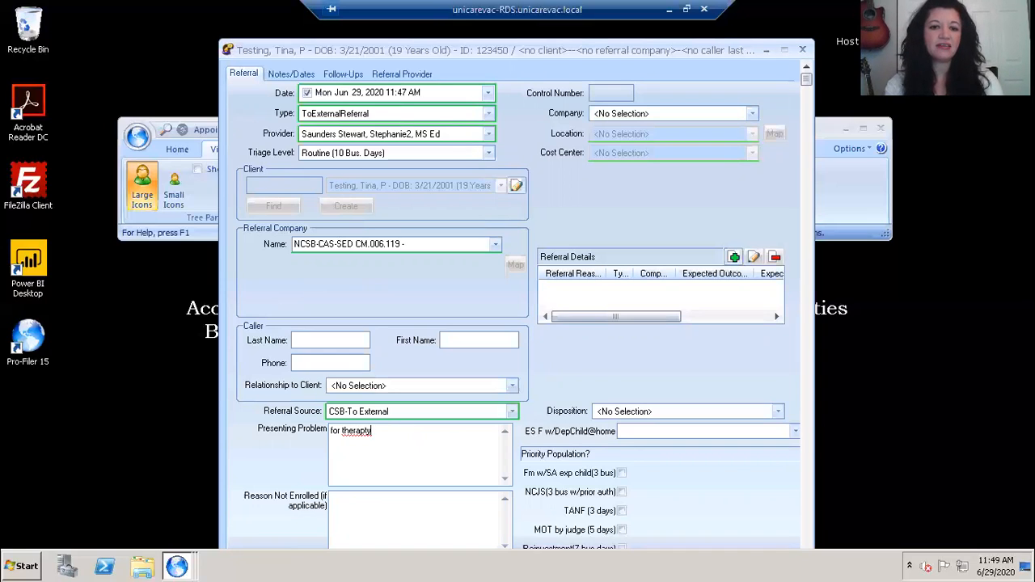
type(" to addre")
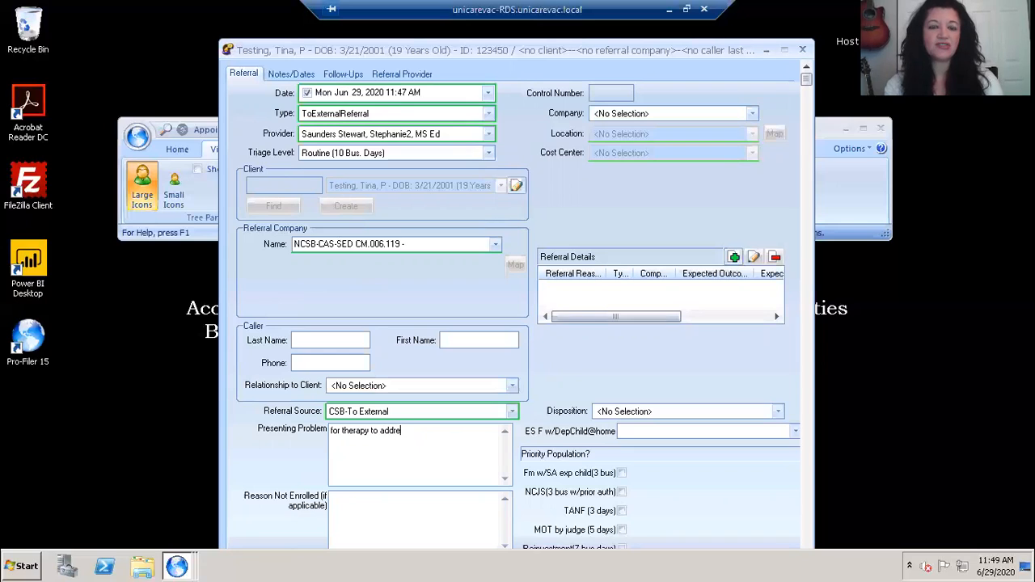
type("ss mh")
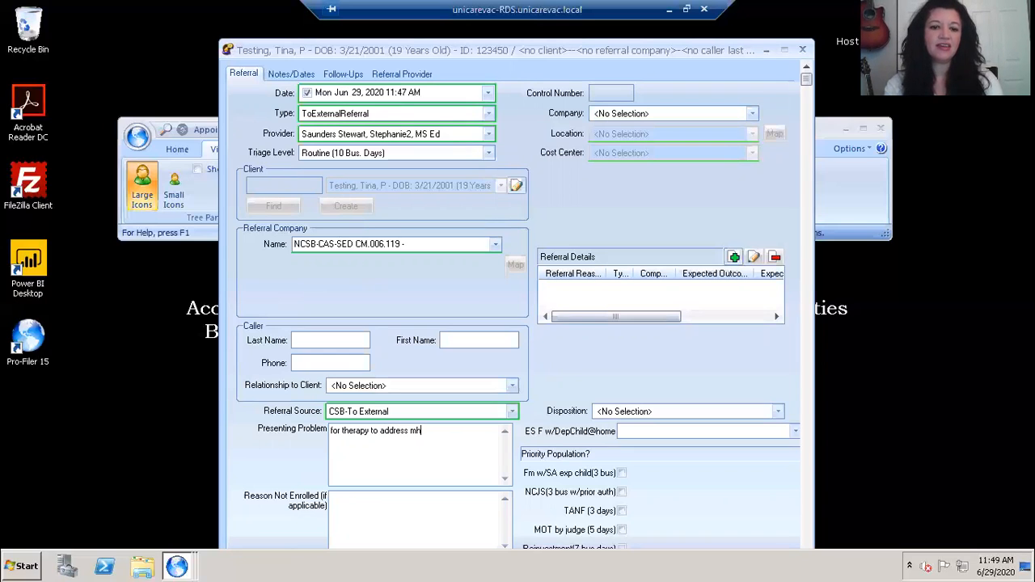
type(" issues, ")
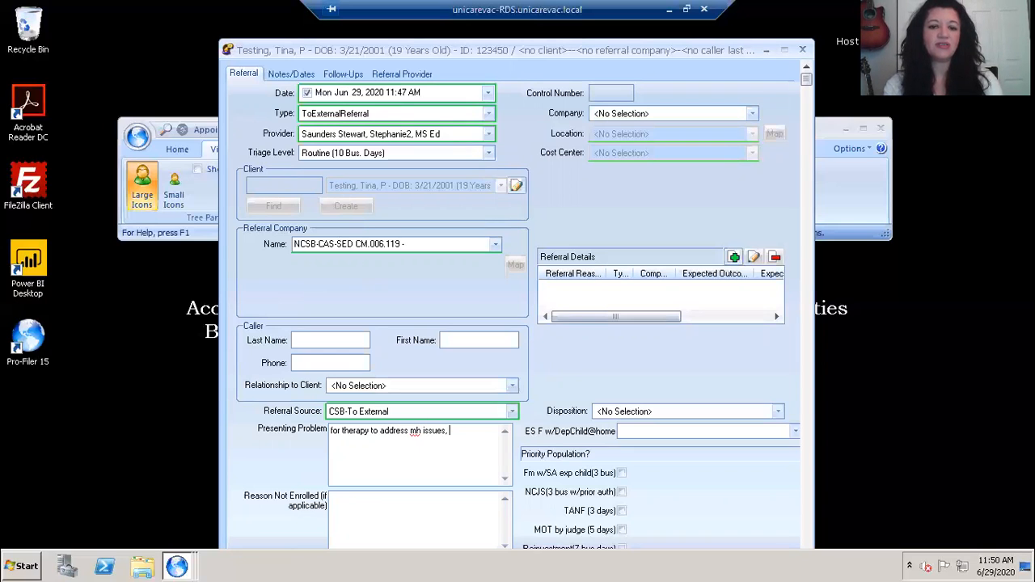
type("ptsd, etc.")
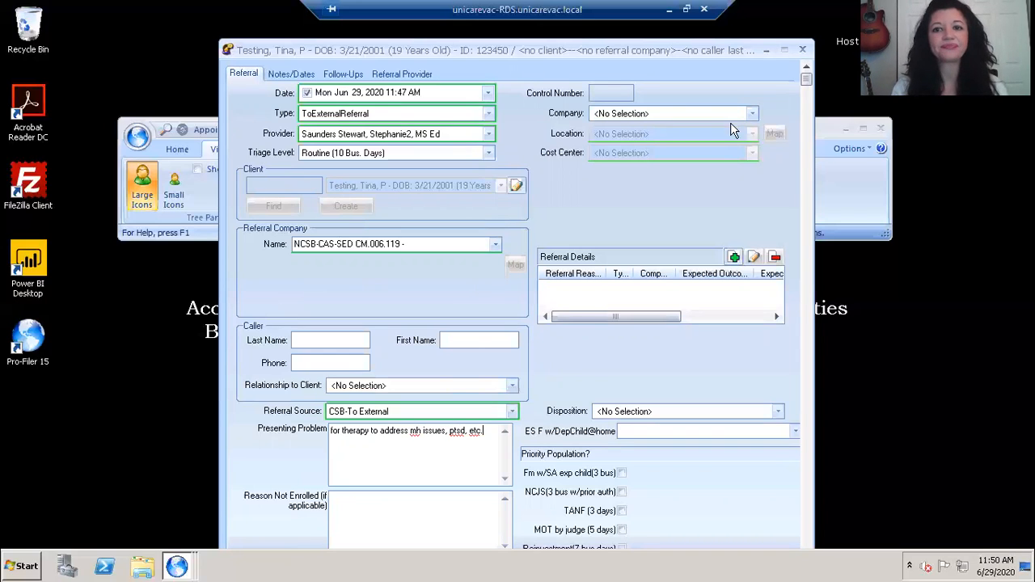
- Assign the referral to Norfolk Community Services Board at location Olney Road.006 with the cost center Olney Road.006 - CAS-SED Case Management
left_click(753, 114)
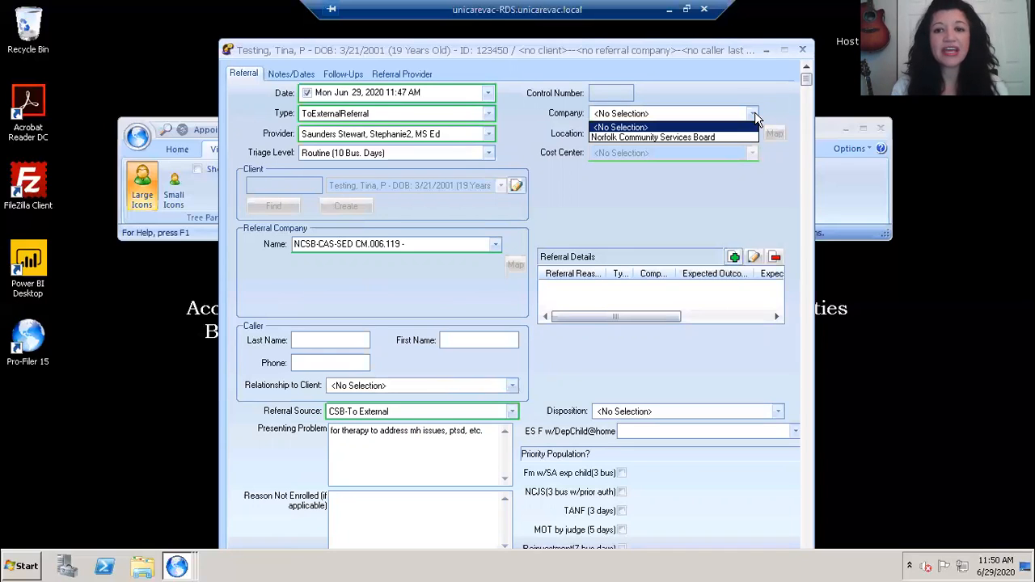
left_click(710, 138)
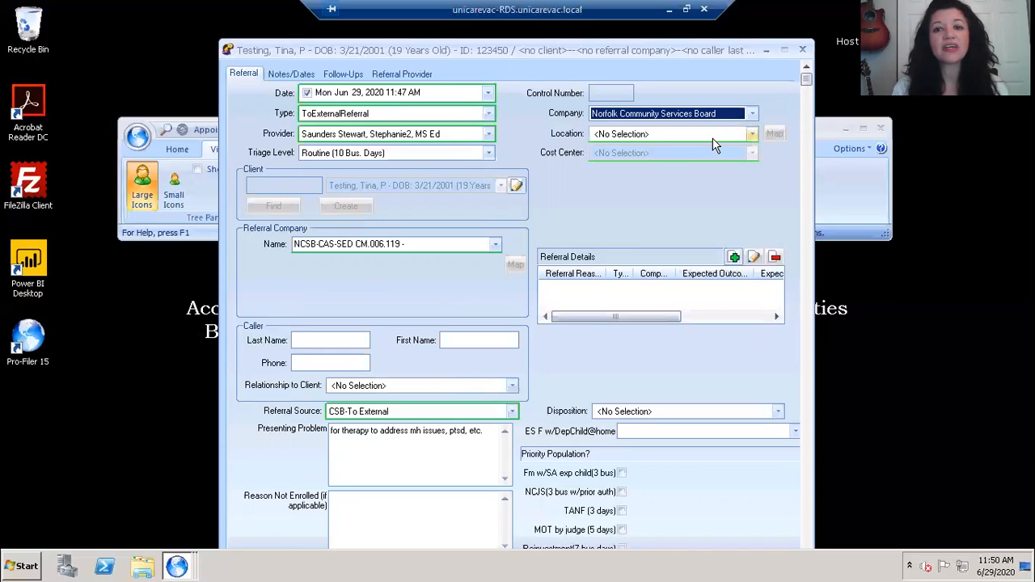
left_click(753, 134)
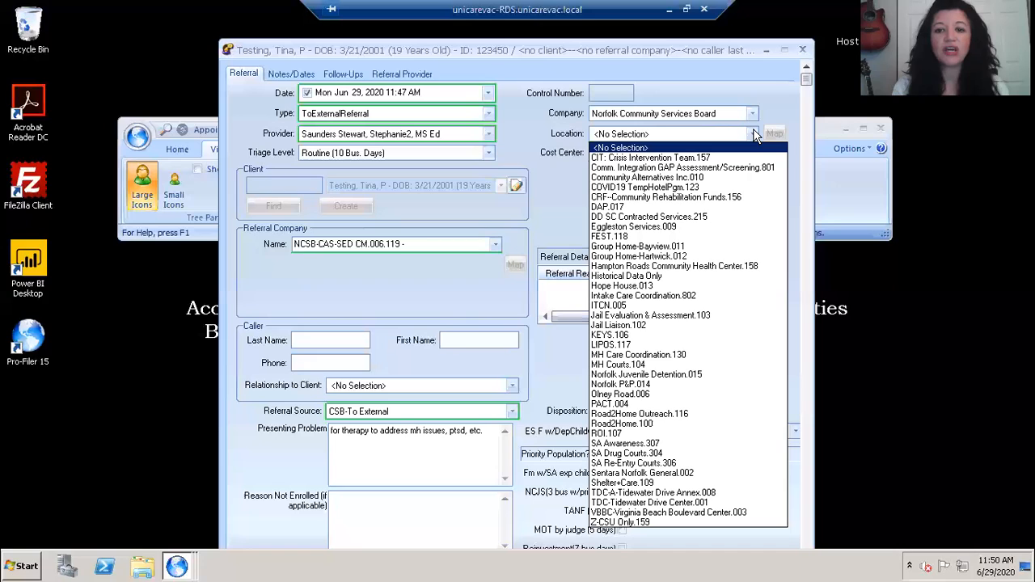
left_click(635, 513)
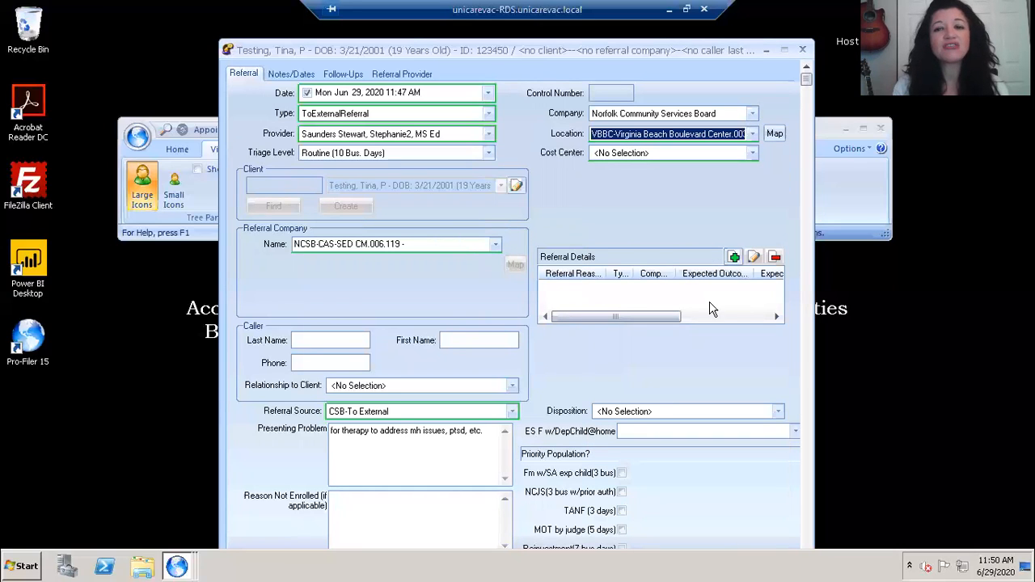
left_click(753, 136)
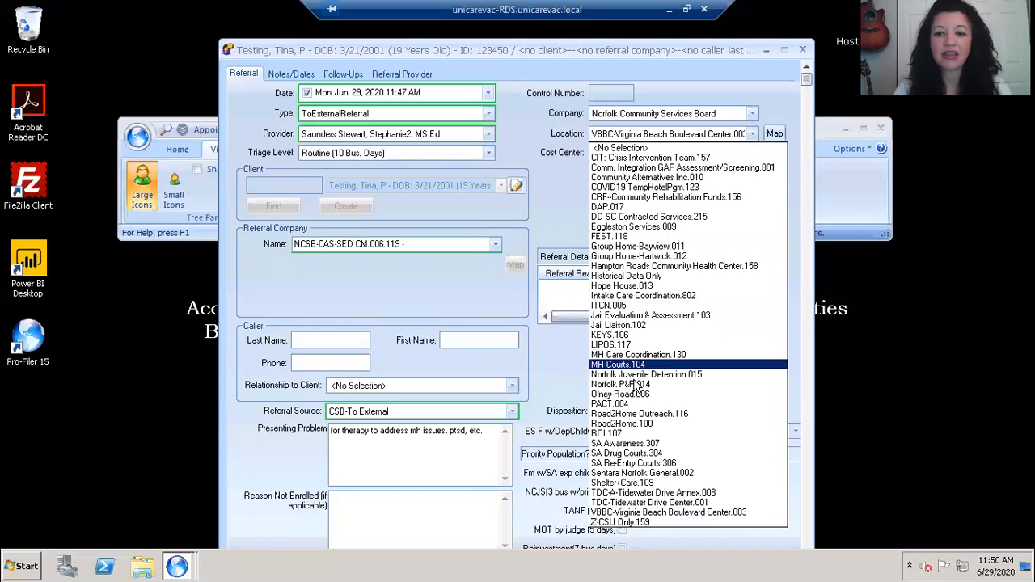
left_click(633, 394)
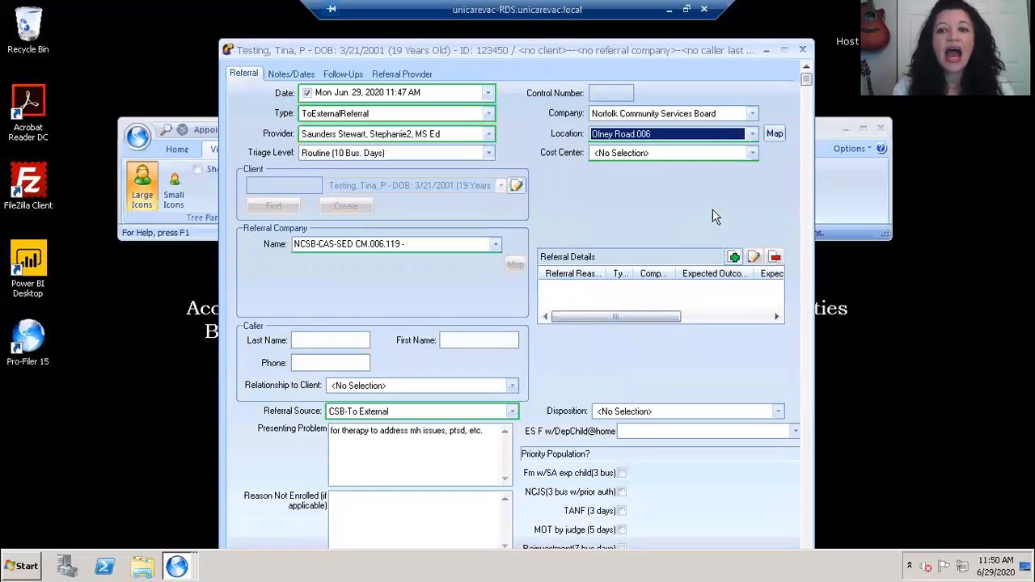
left_click(750, 155)
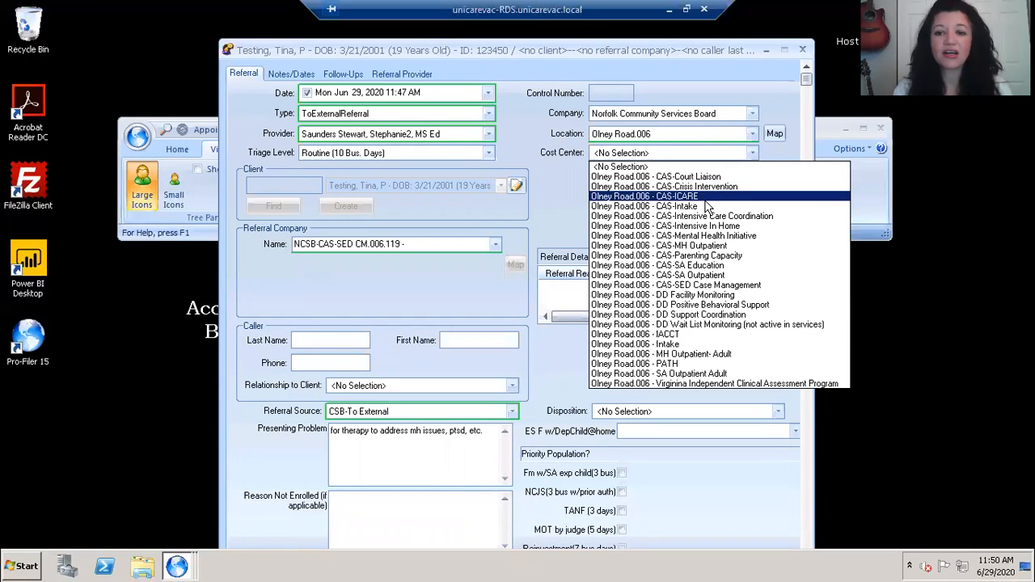
left_click(695, 286)
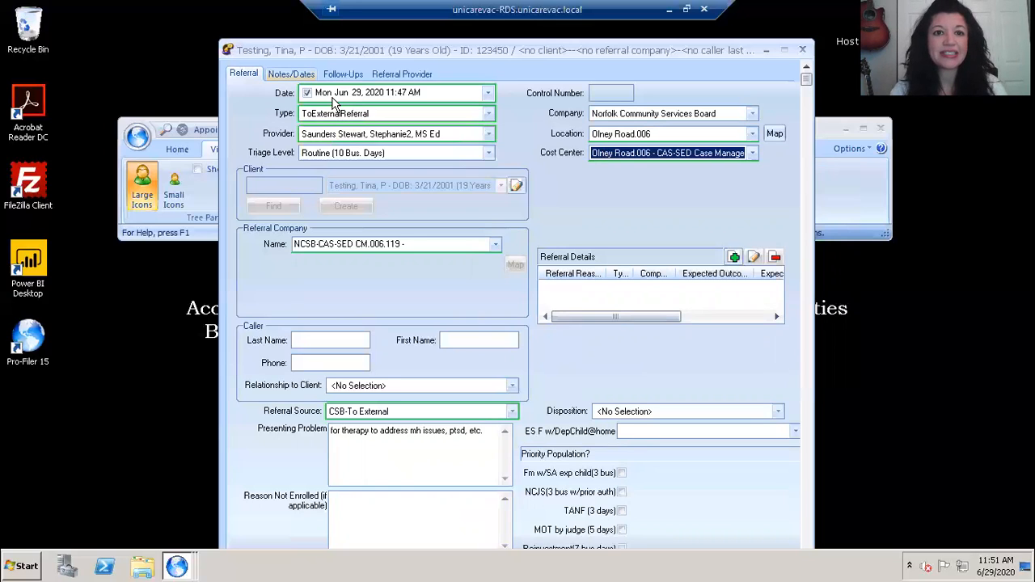
- Enable the referral's effective date of Mon Jun 29, 2020 in its notes and dates section
key("ctrl+Tab")
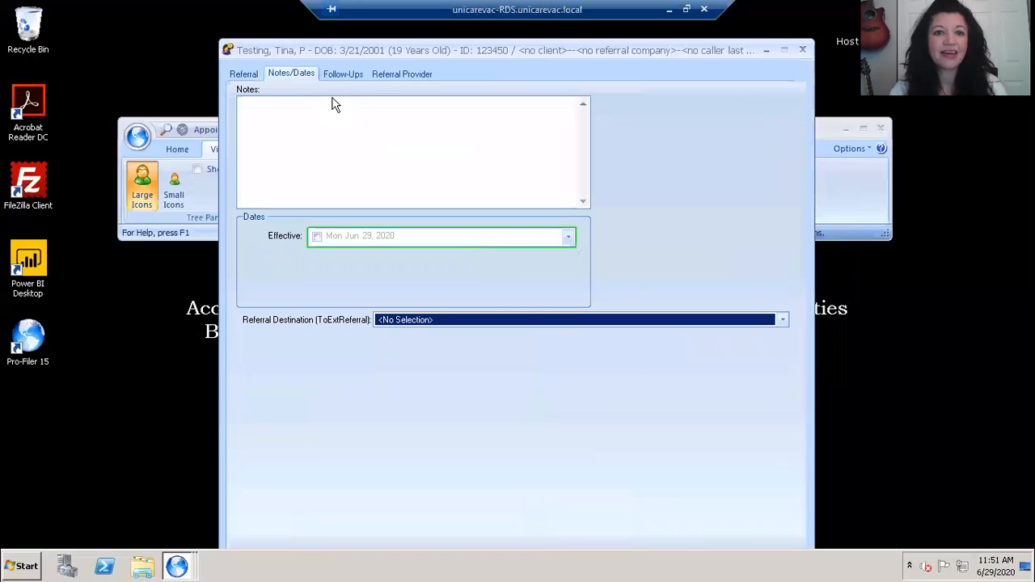
left_click(317, 237)
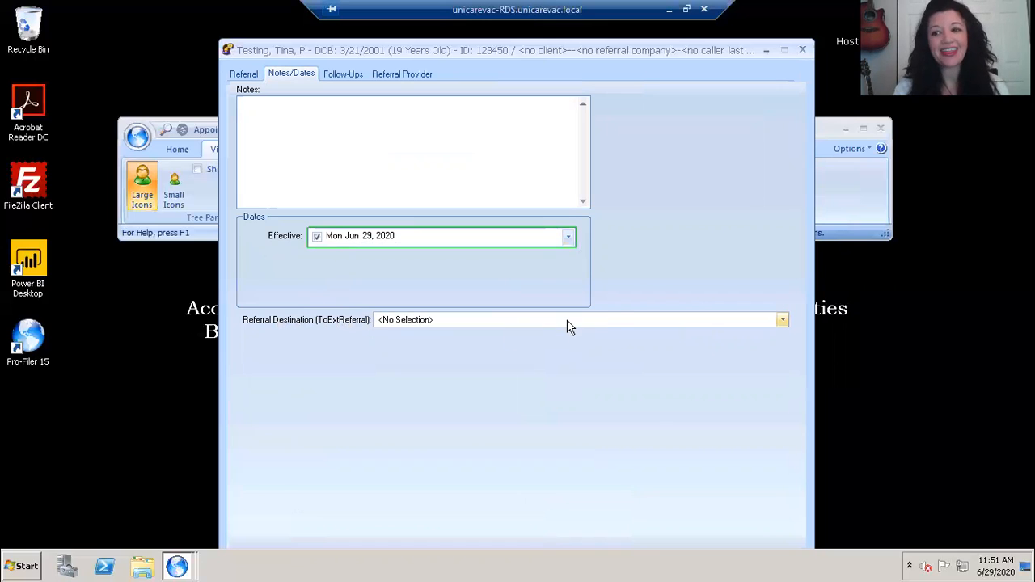
- Set the external referral destination to "Other Behavioral Health Provider, incl Health Dept" and save the referral
left_click(782, 321)
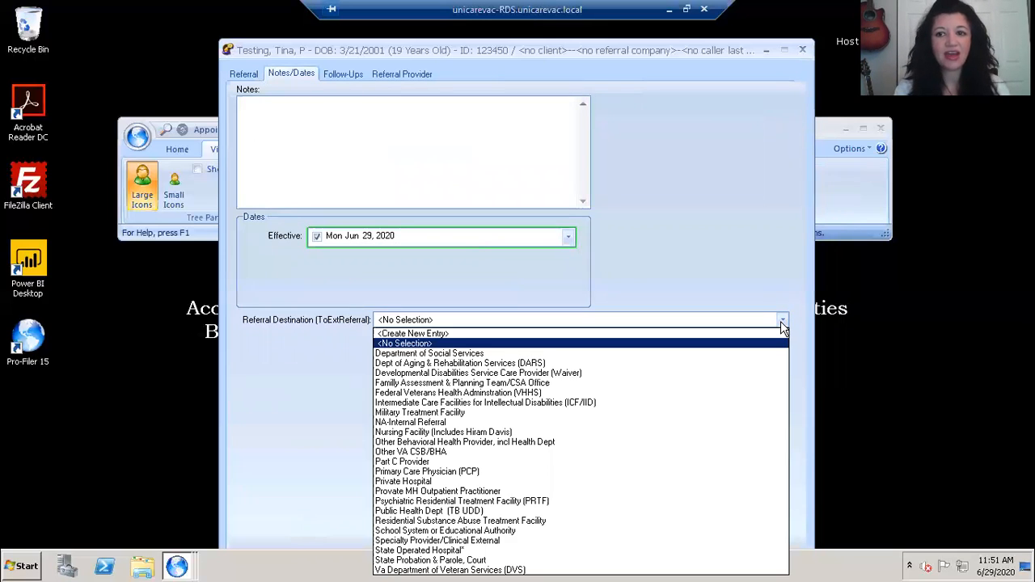
left_click(736, 21)
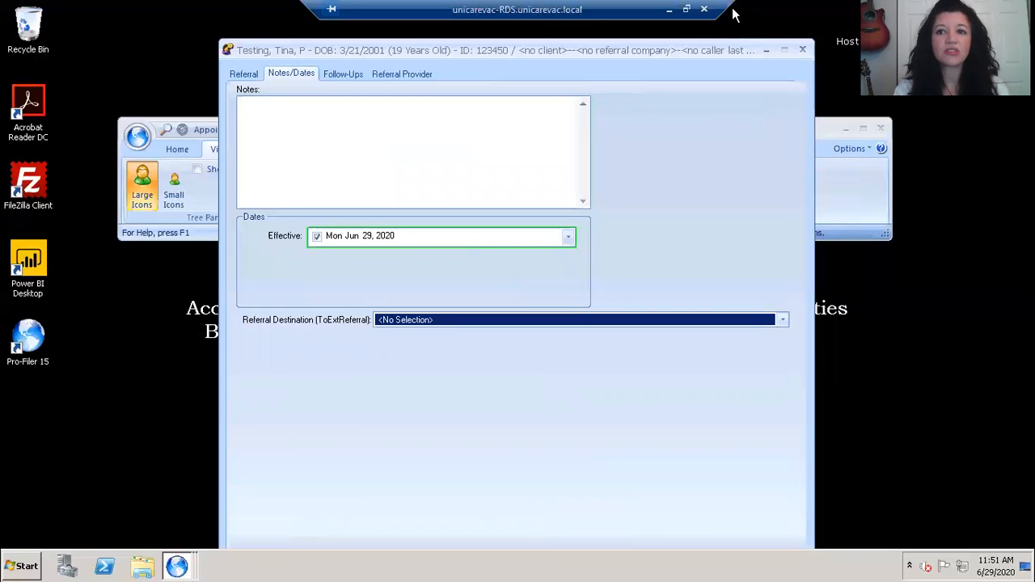
left_click_drag(726, 50, 738, 14)
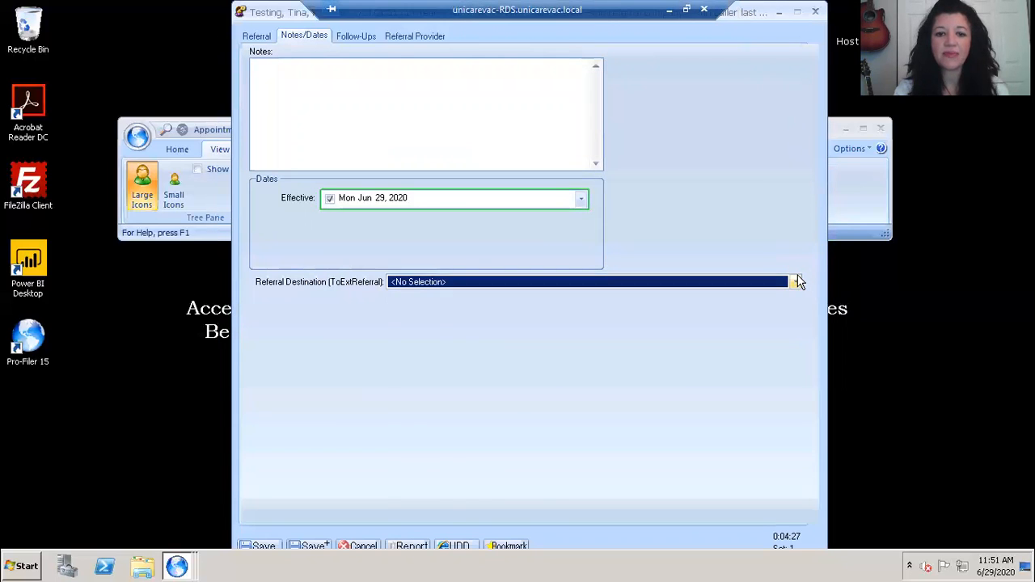
left_click(796, 281)
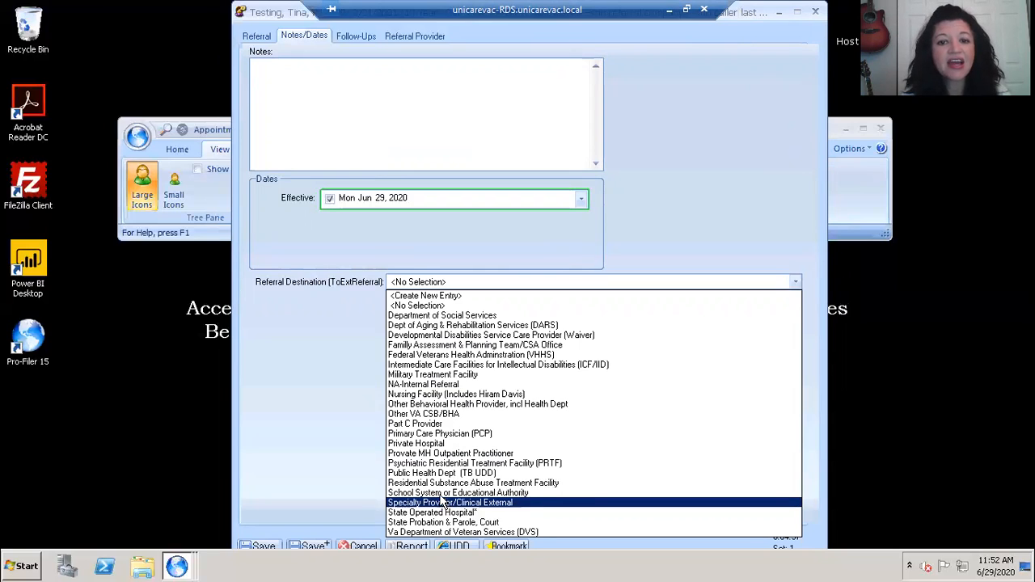
left_click(420, 404)
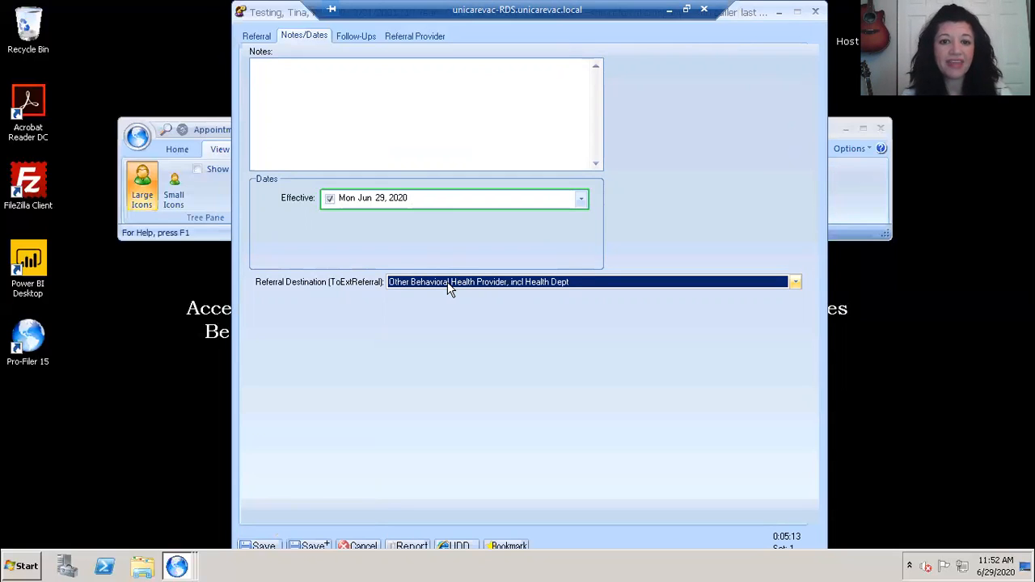
left_click(262, 546)
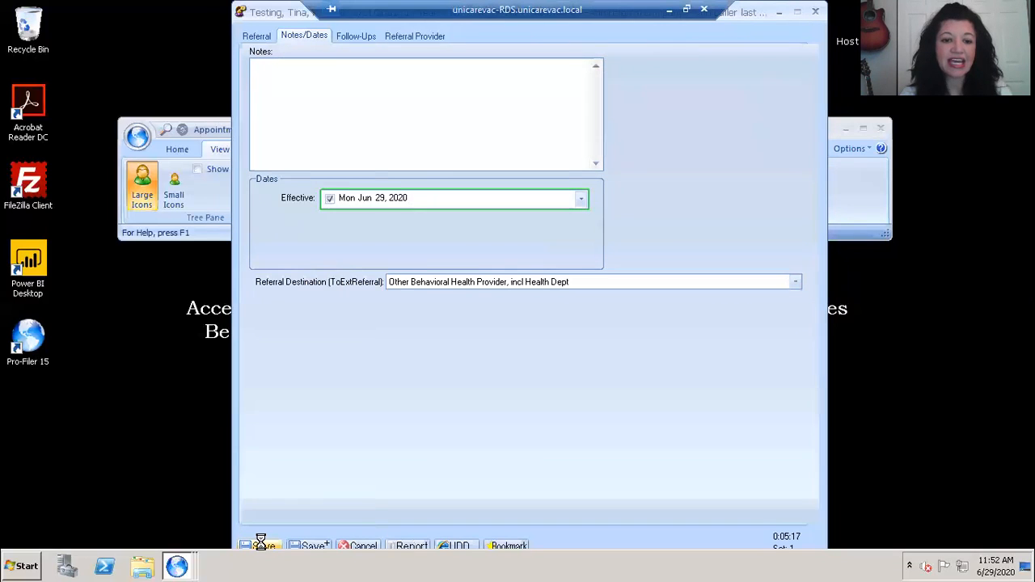